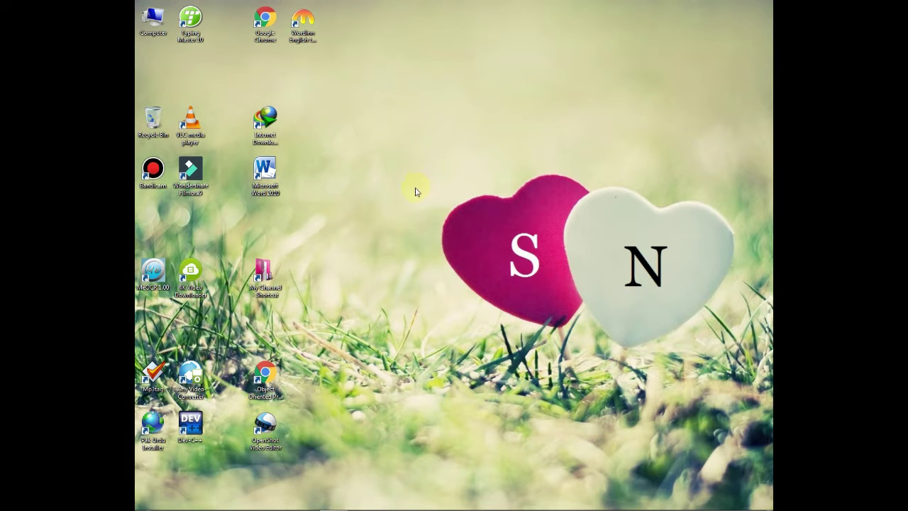
# - Launch VLC media player and open its capture device settings
pyautogui.doubleClick(189, 137)
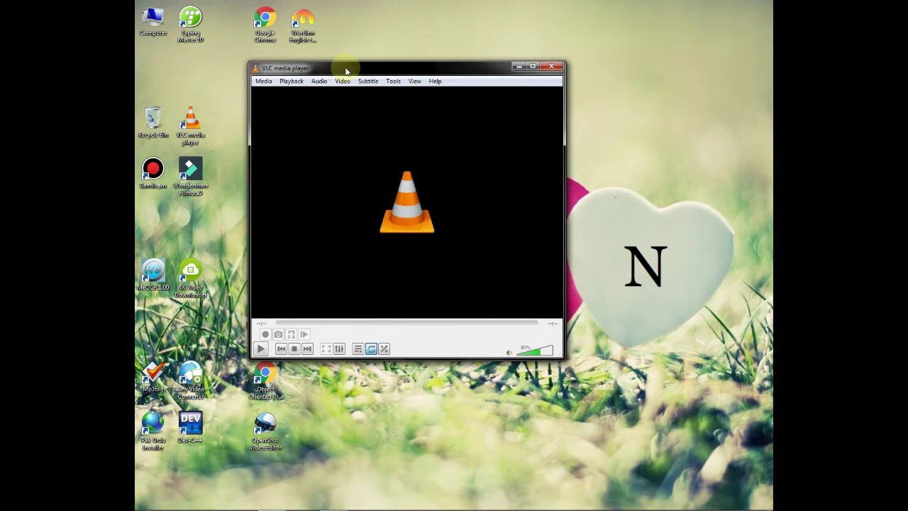
pyautogui.moveTo(346, 70); pyautogui.dragTo(457, 87)
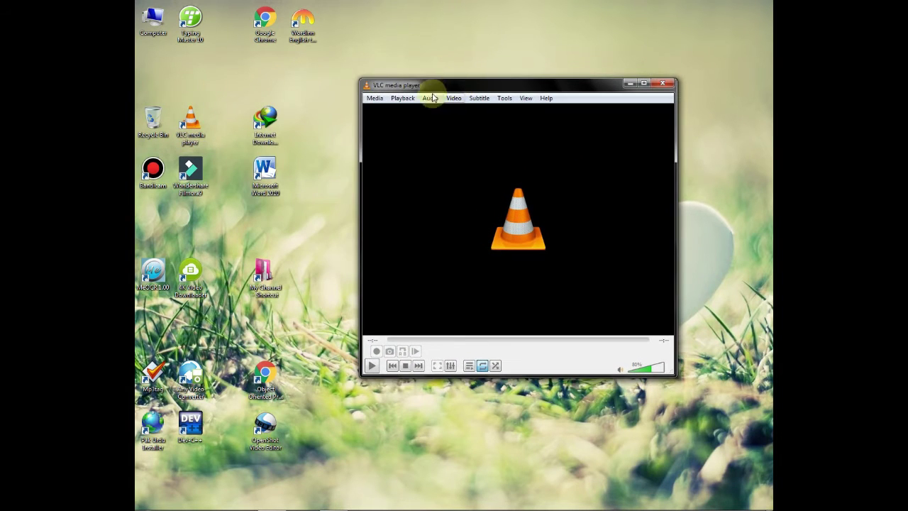
pyautogui.click(375, 100)
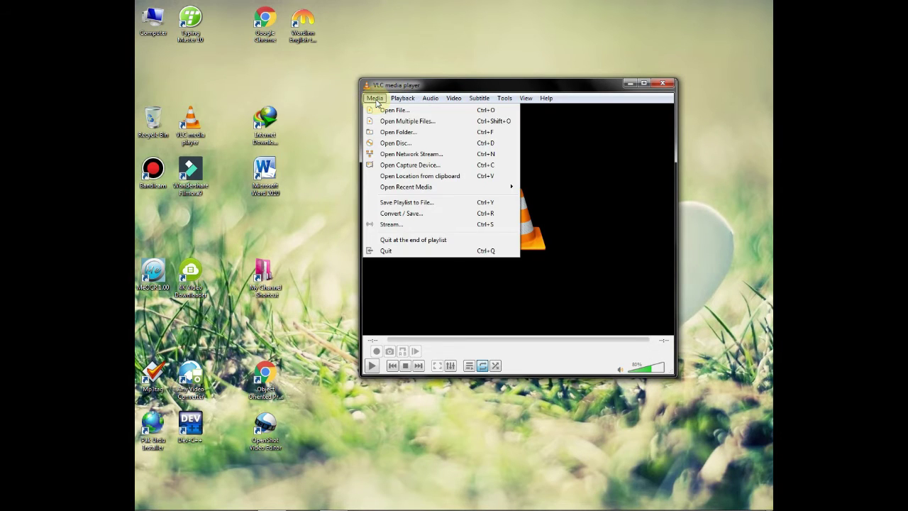
pyautogui.click(409, 165)
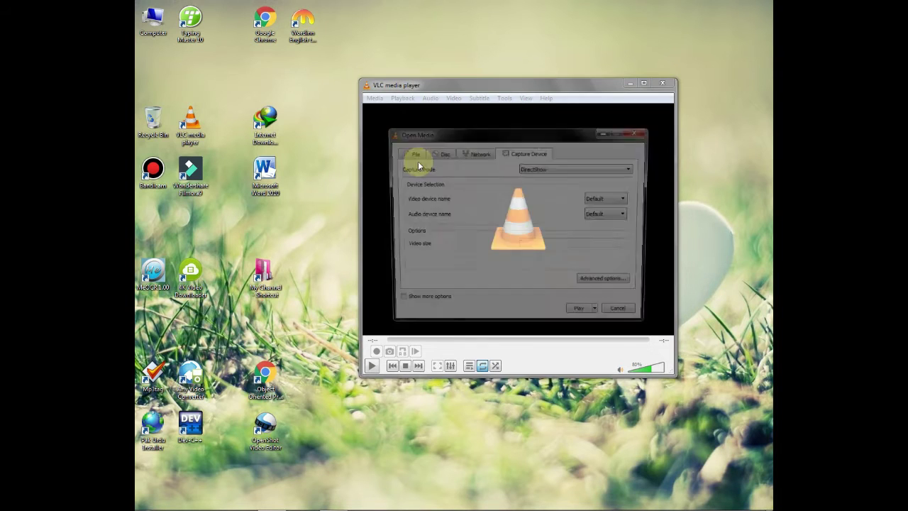
pyautogui.moveTo(458, 140); pyautogui.dragTo(452, 132)
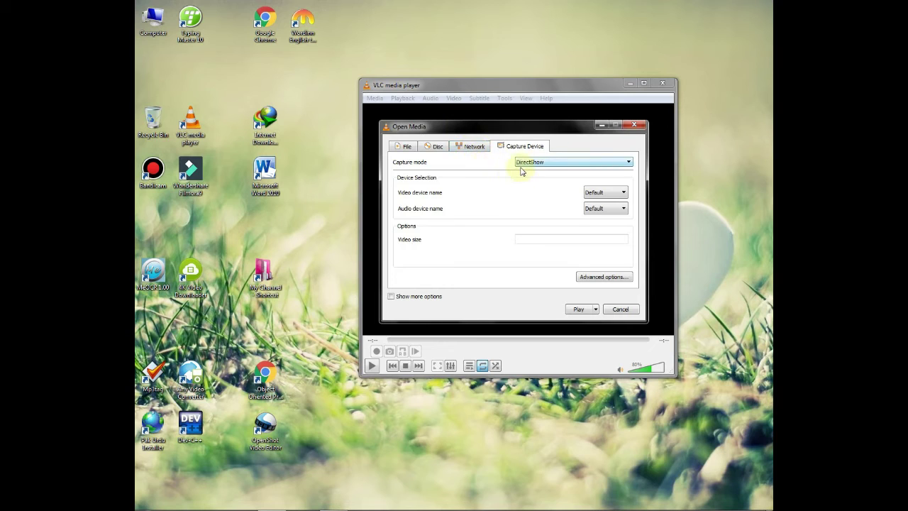
# - Set the capture mode to Desktop with a frame rate of 15.00 f/s, and choose to convert the capture
pyautogui.click(572, 163)
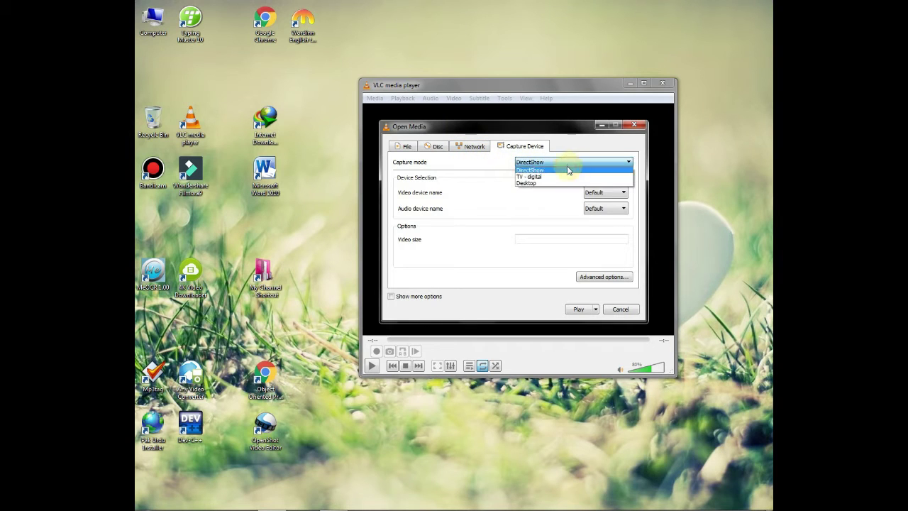
pyautogui.click(525, 182)
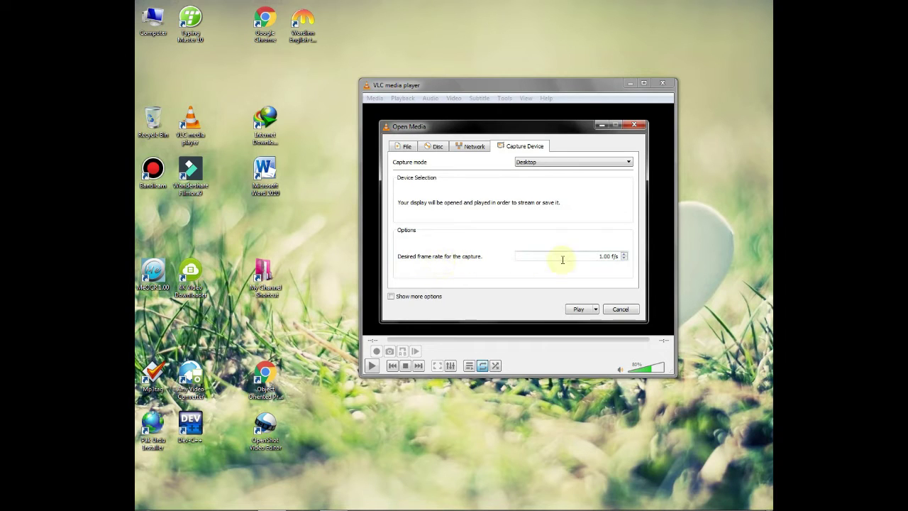
pyautogui.click(601, 256)
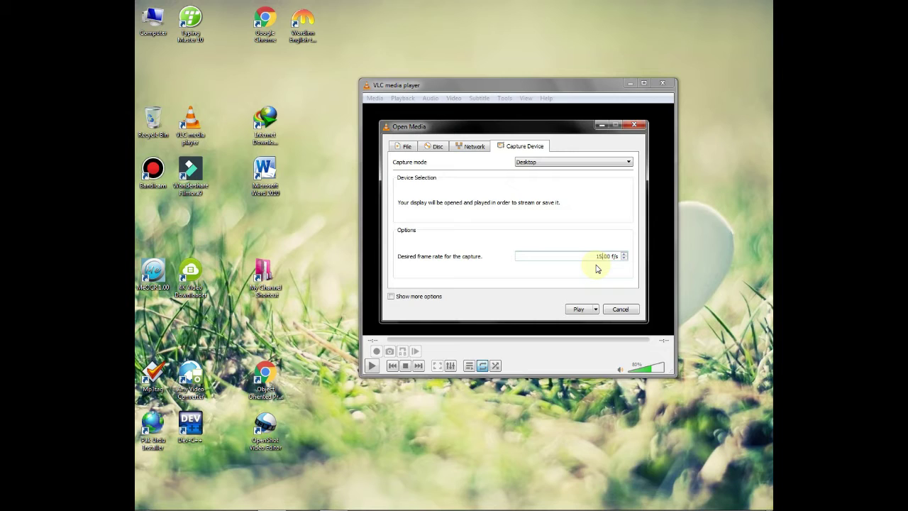
pyautogui.click(596, 310)
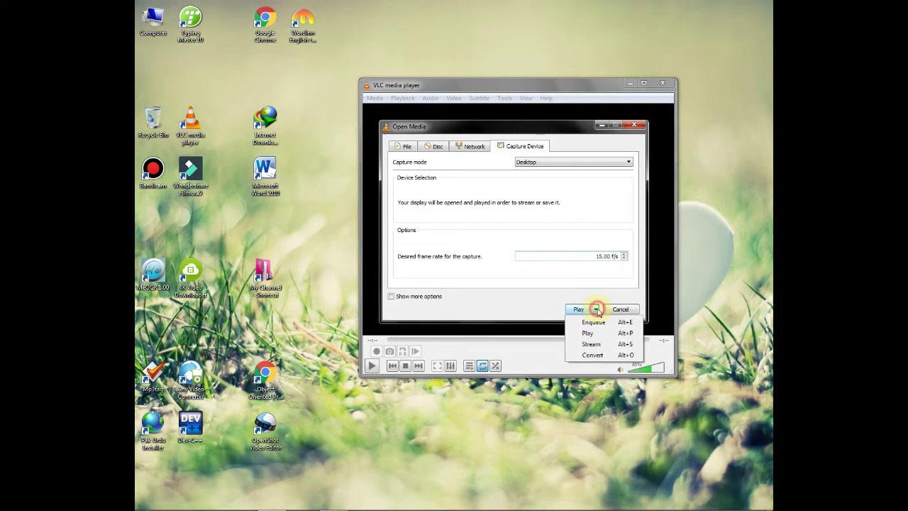
pyautogui.click(591, 356)
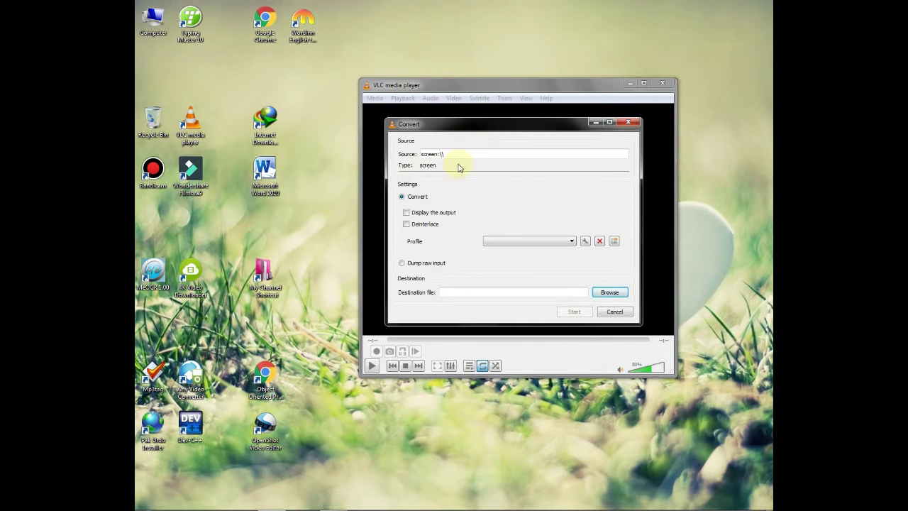
# - Create a conversion profile named with the owner's first name, using MP4/MOV encapsulation and video enabled with the H-264 codec
pyautogui.click(614, 242)
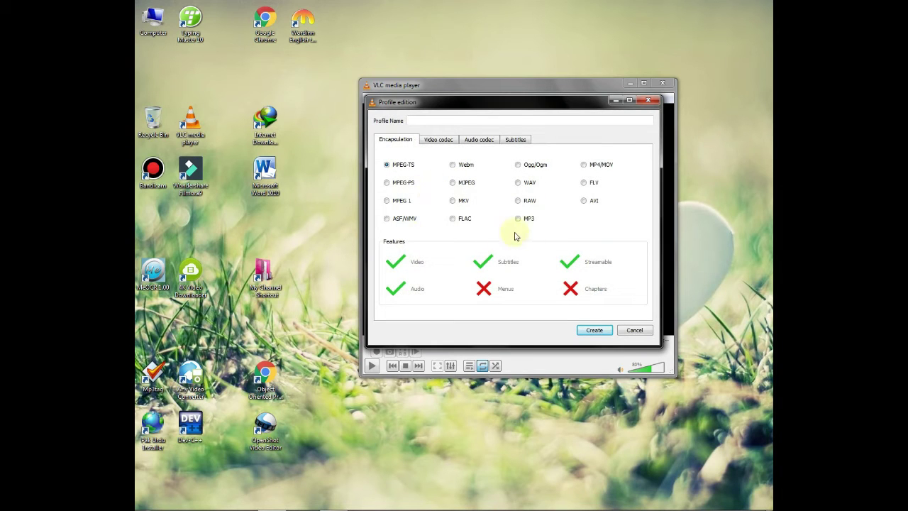
pyautogui.click(584, 166)
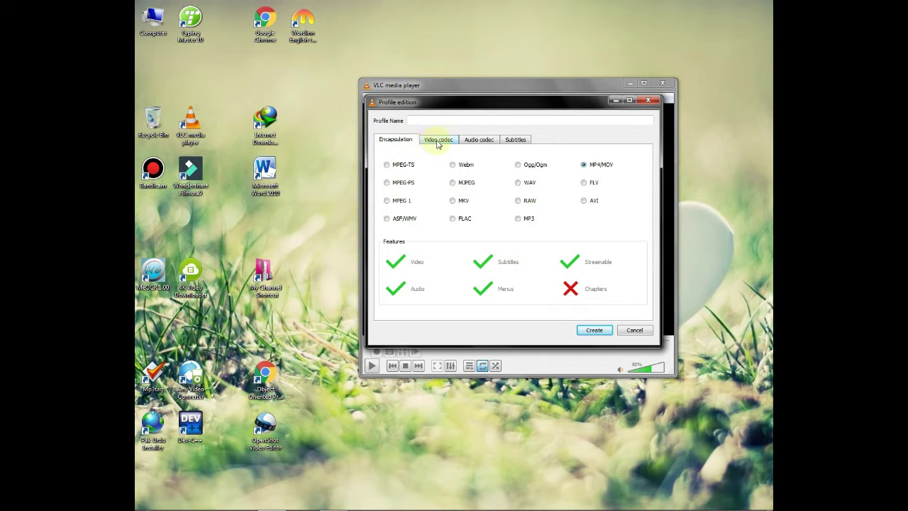
pyautogui.click(438, 141)
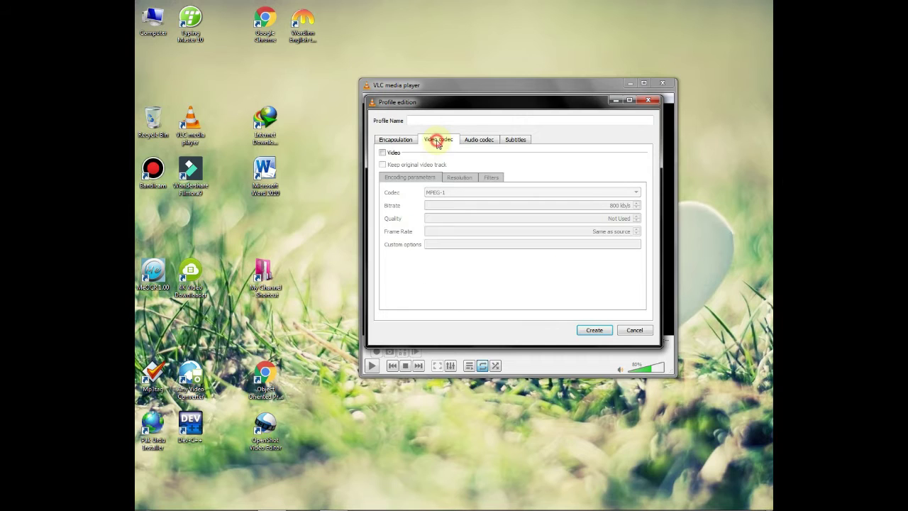
pyautogui.click(382, 153)
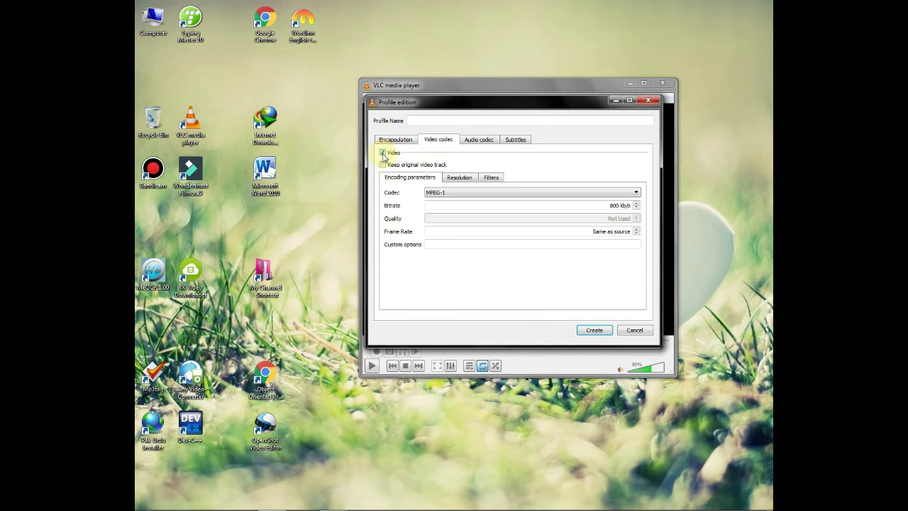
pyautogui.click(446, 192)
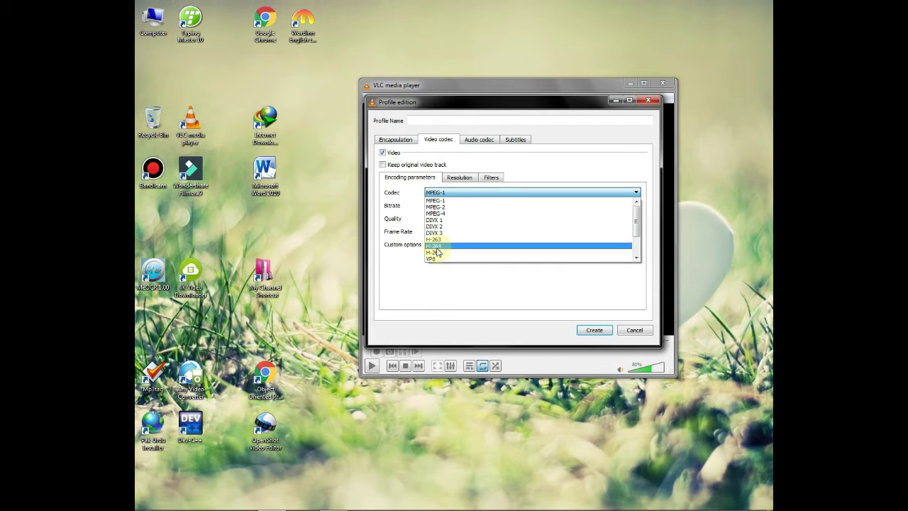
pyautogui.click(442, 245)
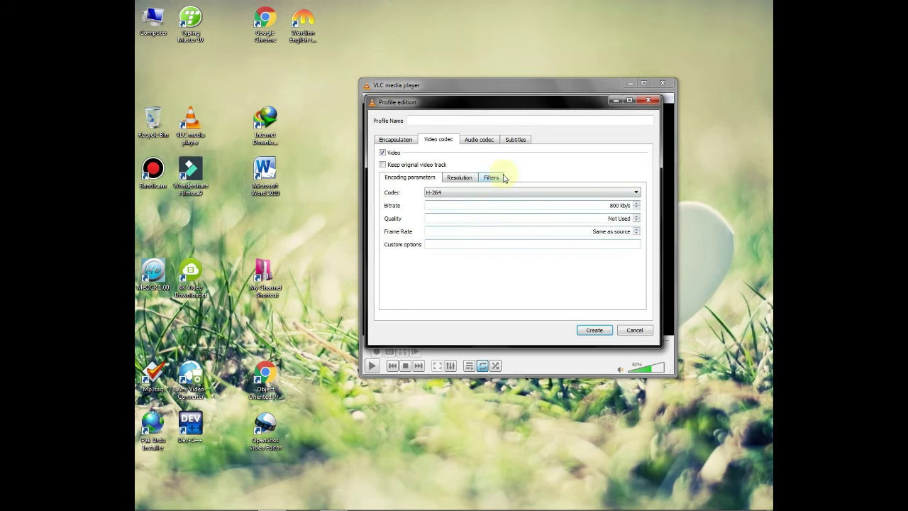
pyautogui.click(451, 120)
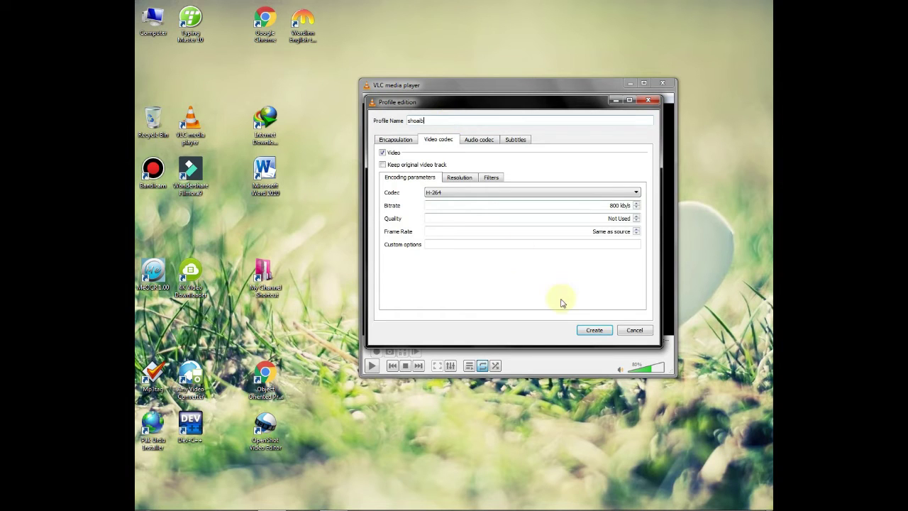
pyautogui.click(595, 331)
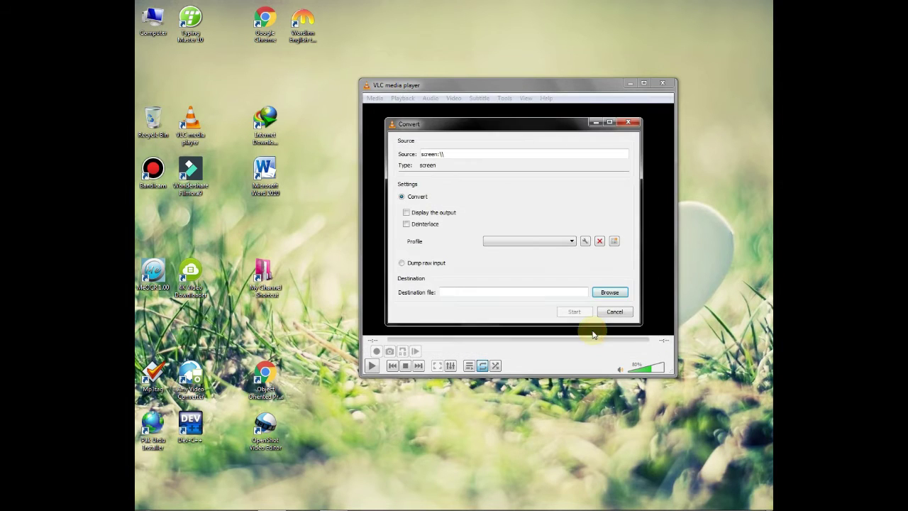
# - Set the destination to an MP4 file in Downloads named with the owner's surname, and start the screen recording
pyautogui.click(608, 295)
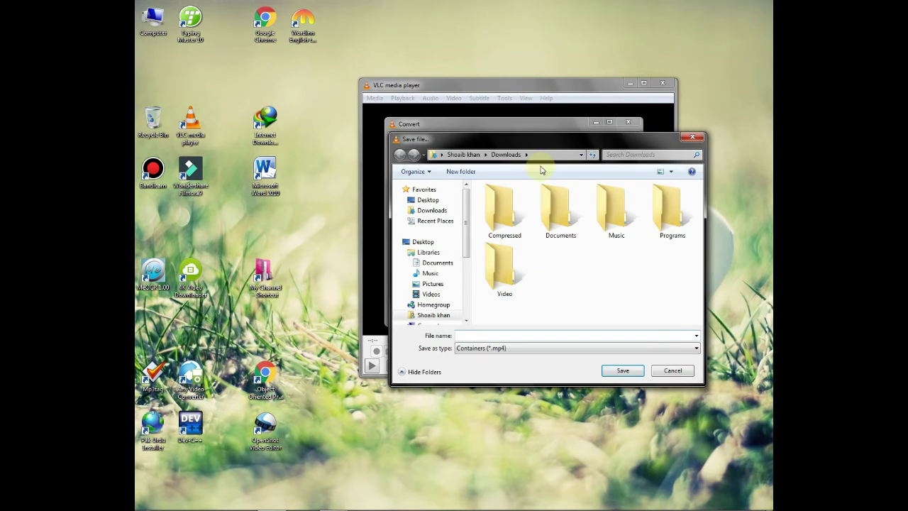
pyautogui.moveTo(543, 139); pyautogui.dragTo(511, 116)
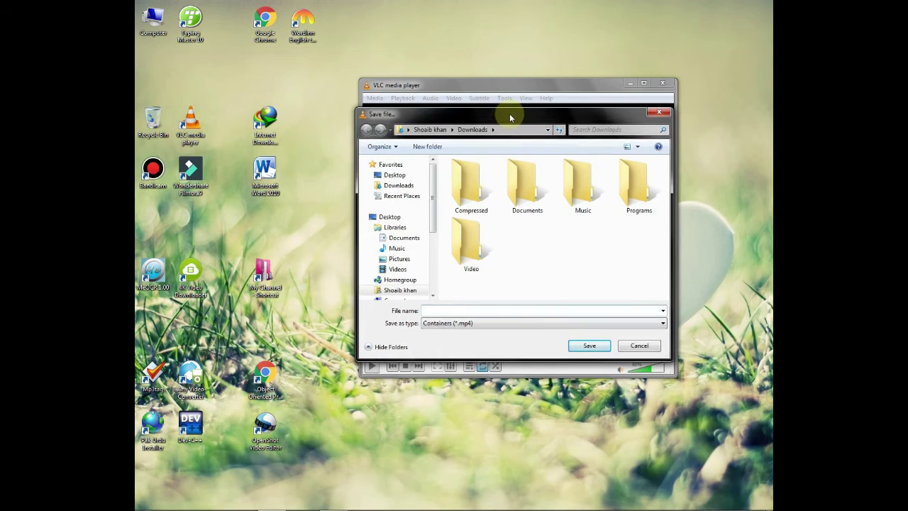
pyautogui.click(476, 310)
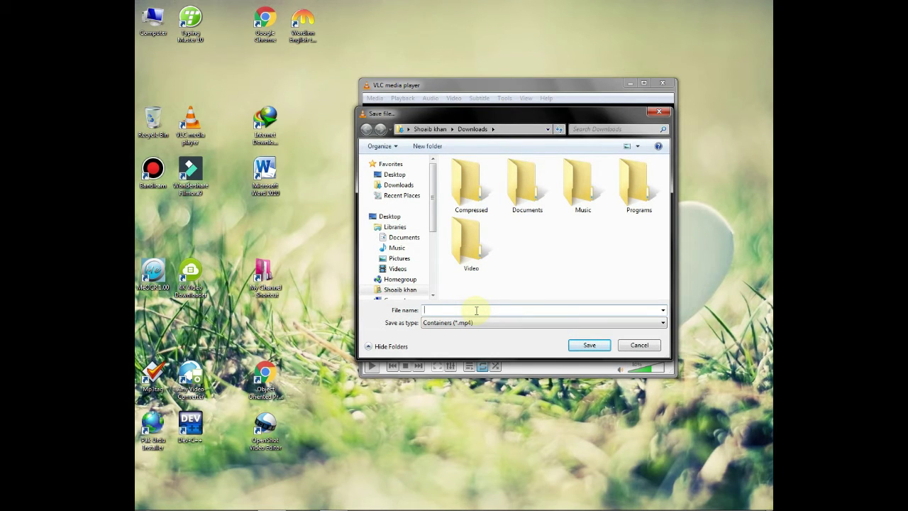
pyautogui.write('khan')
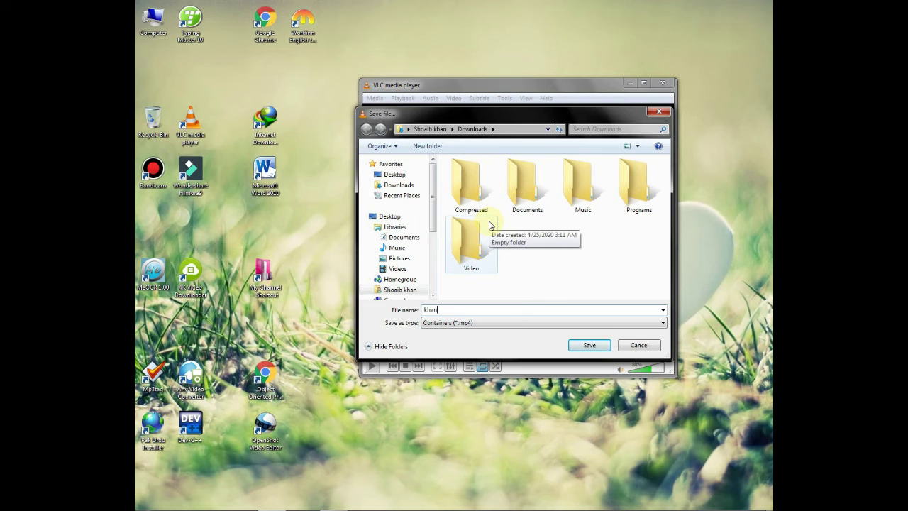
pyautogui.click(534, 232)
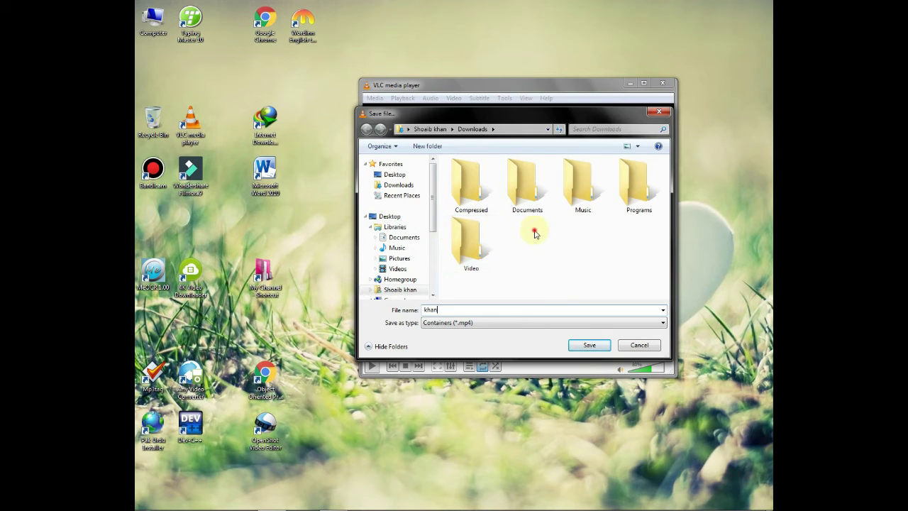
pyautogui.click(588, 346)
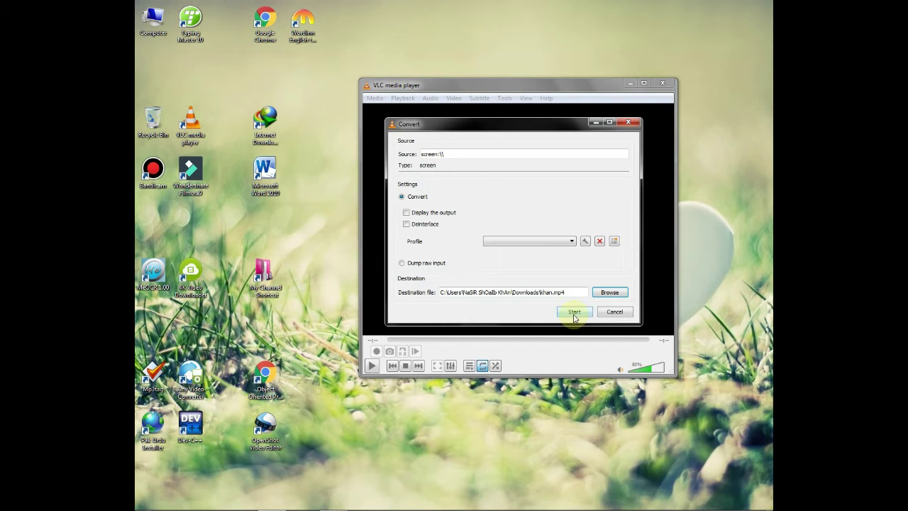
pyautogui.click(574, 312)
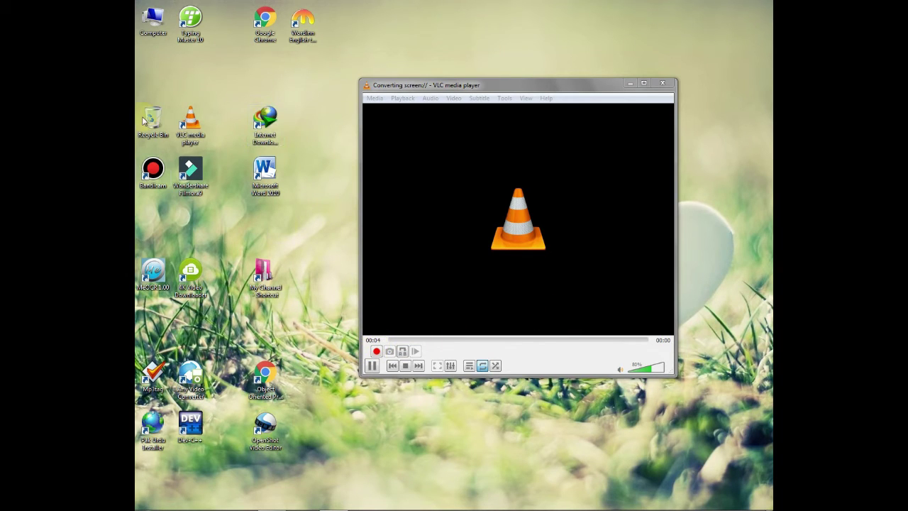
# - Minimize the VLC window and refresh the desktop a few times as sample activity for the recording
pyautogui.click(629, 84)
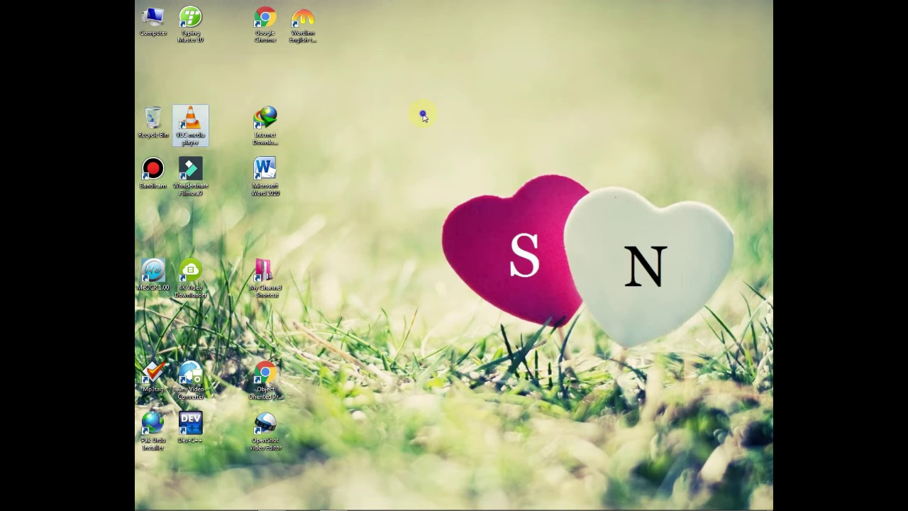
pyautogui.rightClick(423, 114)
pyautogui.rightClick(447, 144)
pyautogui.click(468, 170)
pyautogui.rightClick(420, 61)
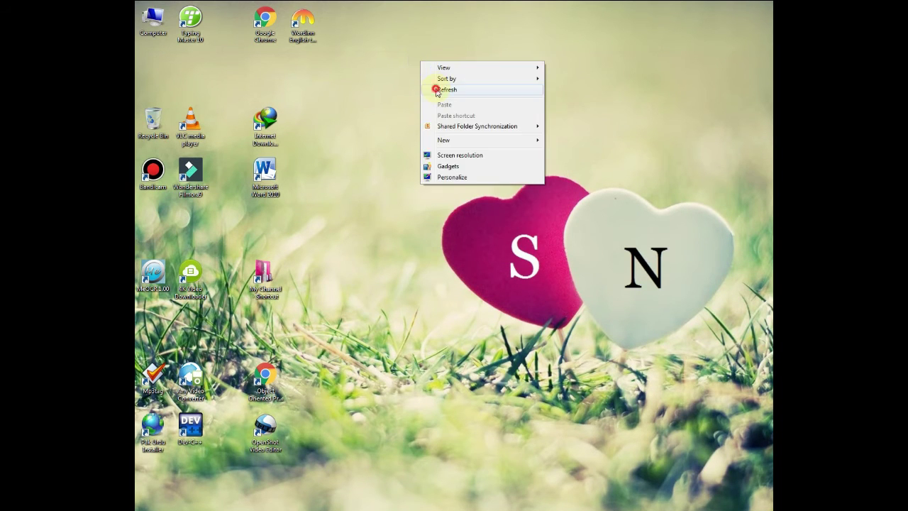
pyautogui.click(434, 89)
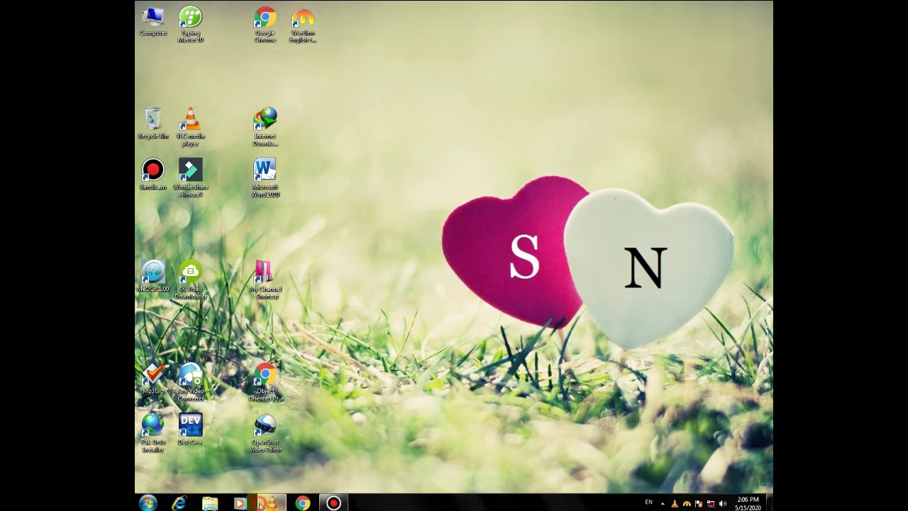
# - Restore the VLC window, stop the screen recording and close the player
pyautogui.click(271, 504)
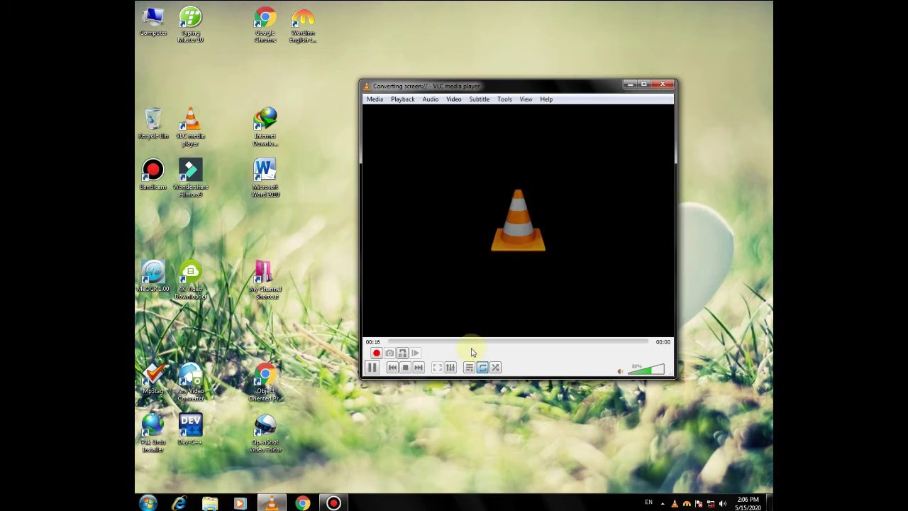
pyautogui.click(405, 368)
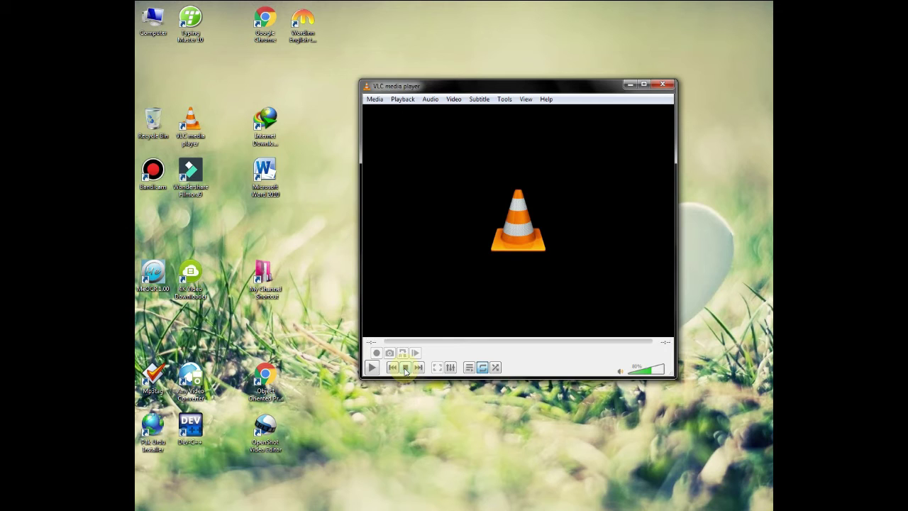
pyautogui.click(660, 84)
pyautogui.rightClick(539, 77)
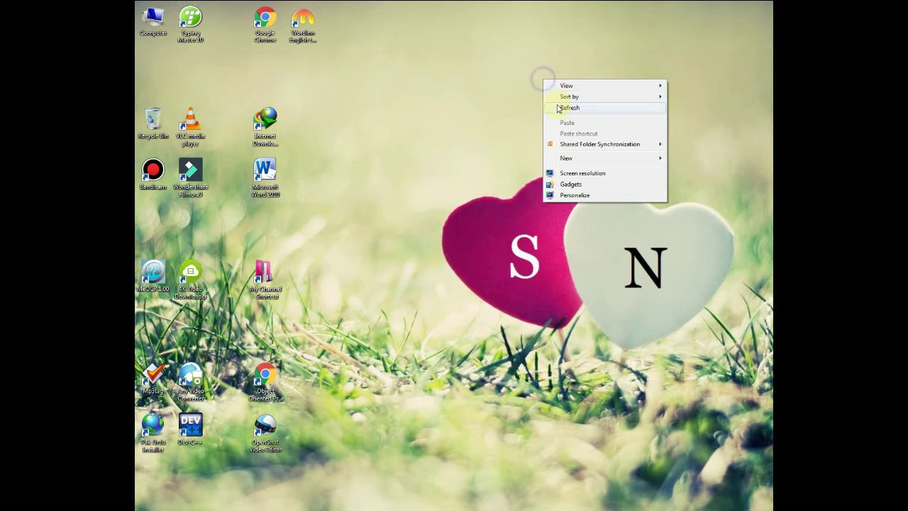
pyautogui.click(553, 102)
pyautogui.rightClick(472, 93)
pyautogui.click(488, 123)
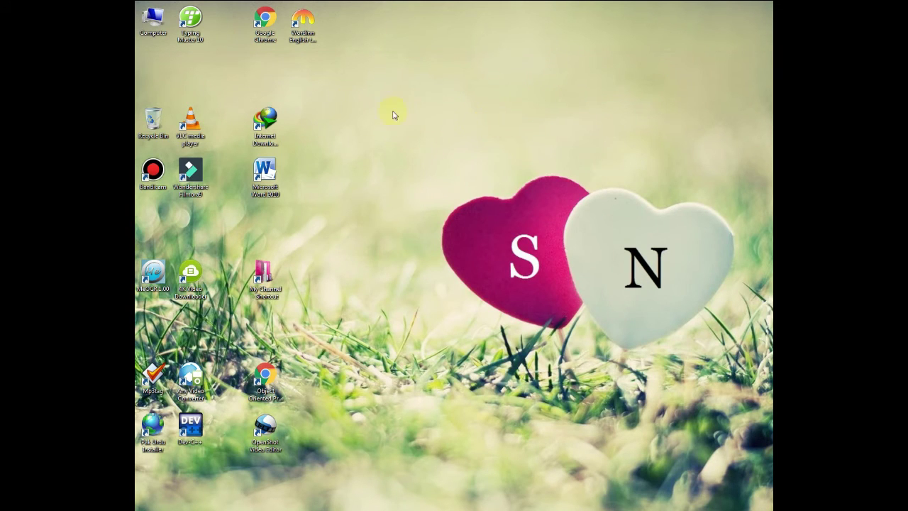
# - Browse to the Downloads folder and play the recorded MP4 video
pyautogui.doubleClick(152, 21)
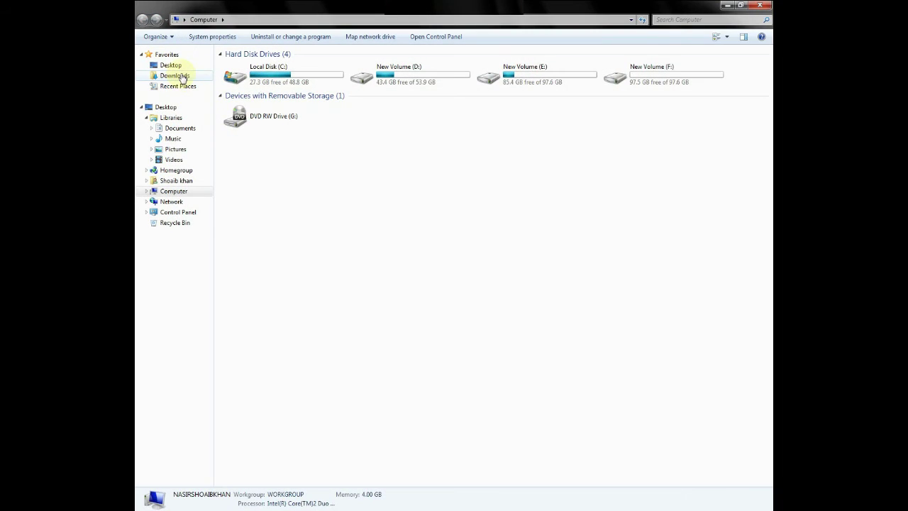
pyautogui.click(175, 75)
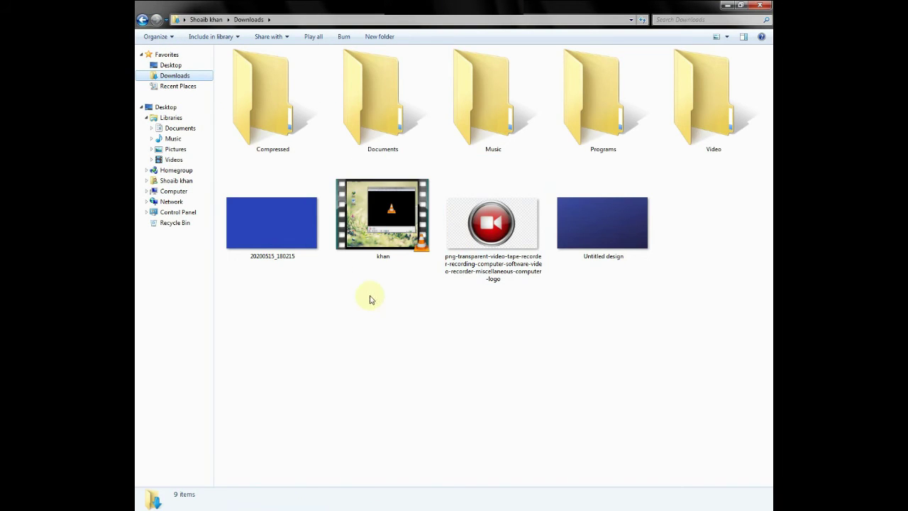
pyautogui.doubleClick(374, 252)
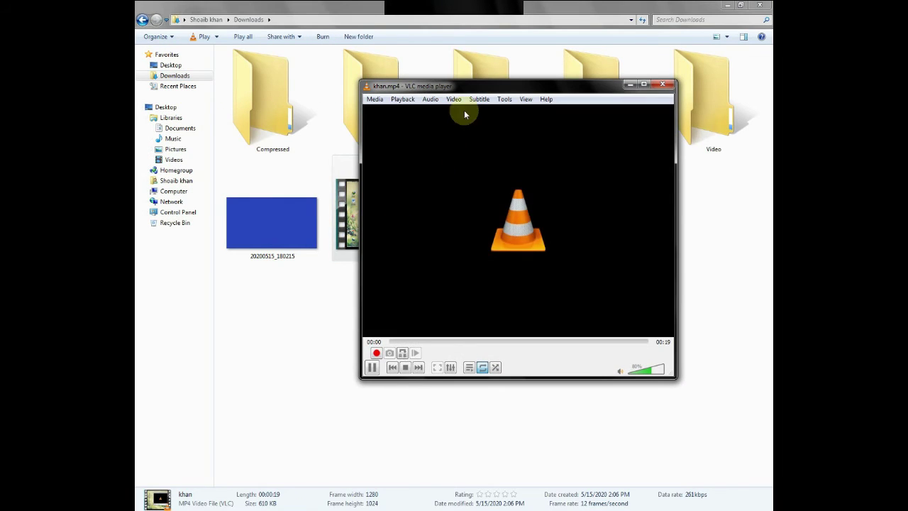
# - Review the recorded video, switching its playback to full screen and back to windowed view, and close the player
pyautogui.moveTo(493, 87); pyautogui.dragTo(295, 45)
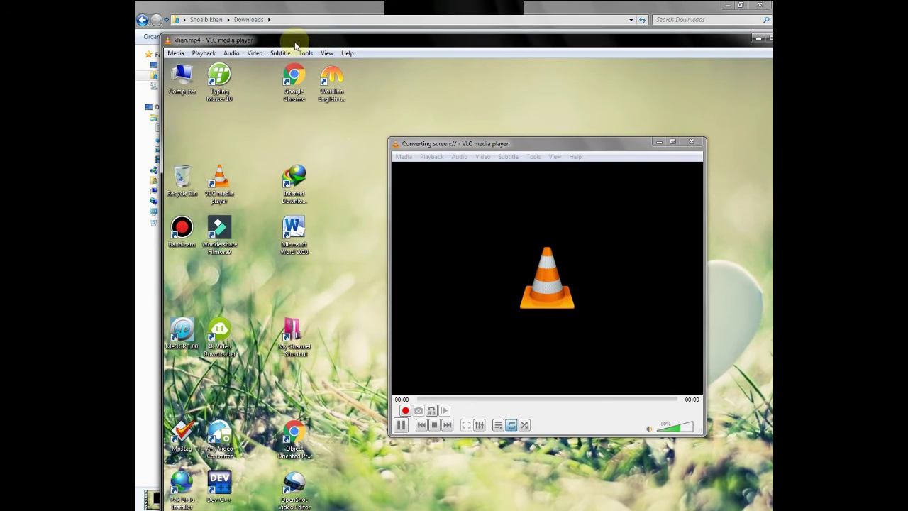
pyautogui.doubleClick(444, 106)
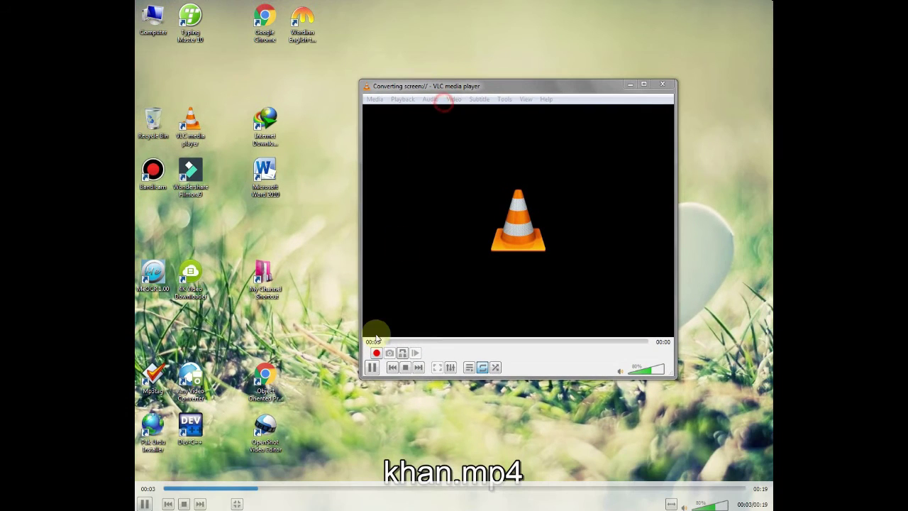
pyautogui.doubleClick(381, 199)
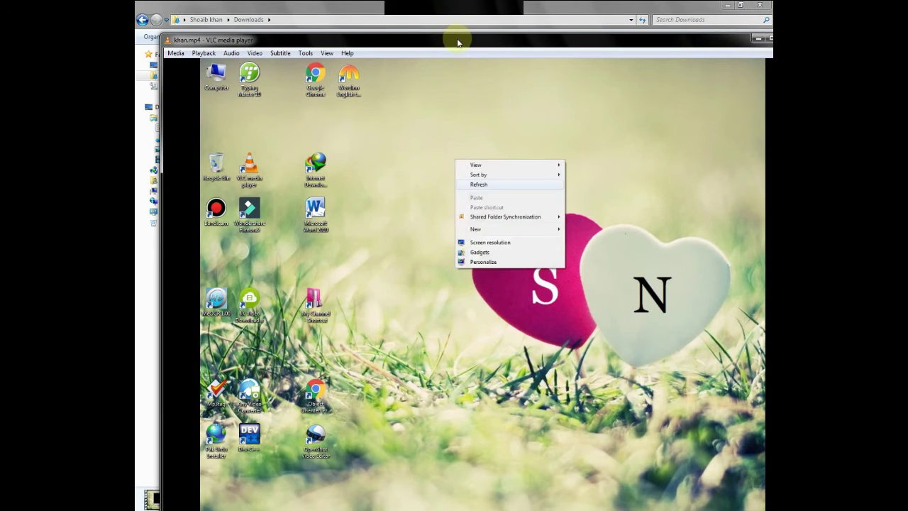
pyautogui.moveTo(457, 34); pyautogui.dragTo(401, 48)
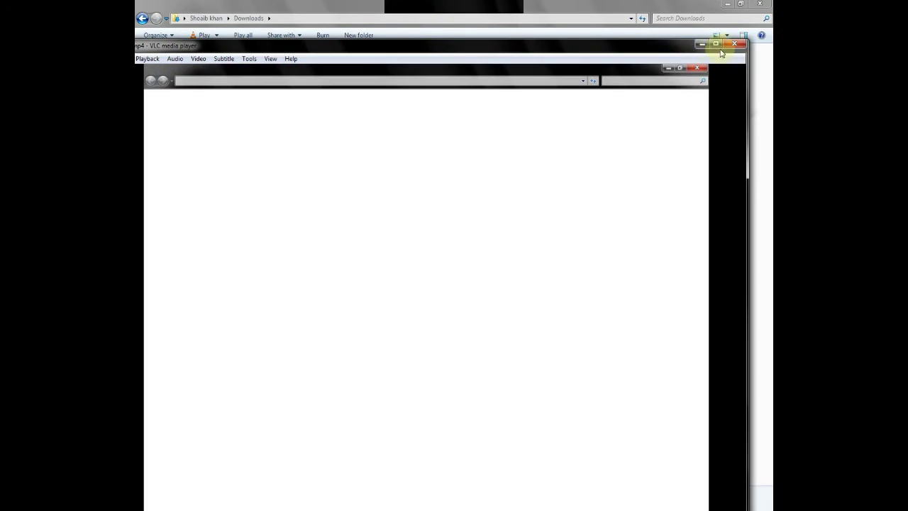
pyautogui.click(735, 46)
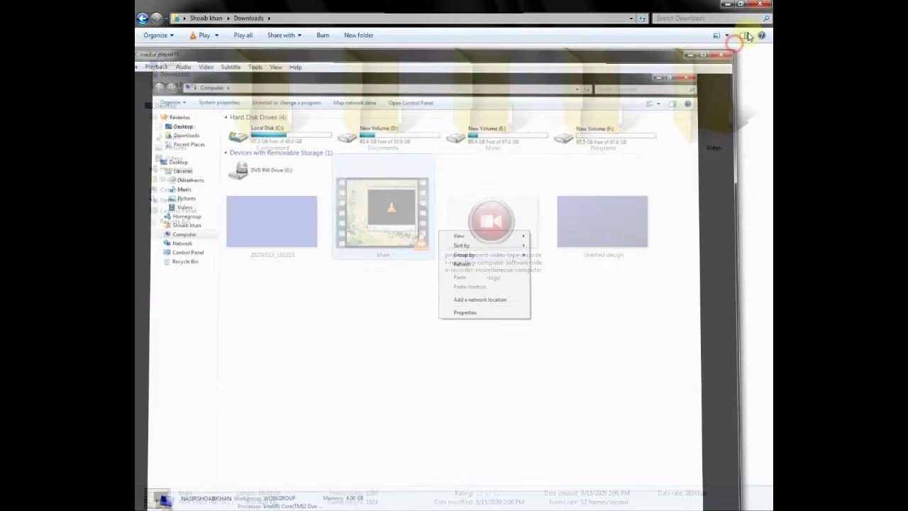
# - Return to the desktop and refresh it repeatedly
pyautogui.rightClick(455, 109)
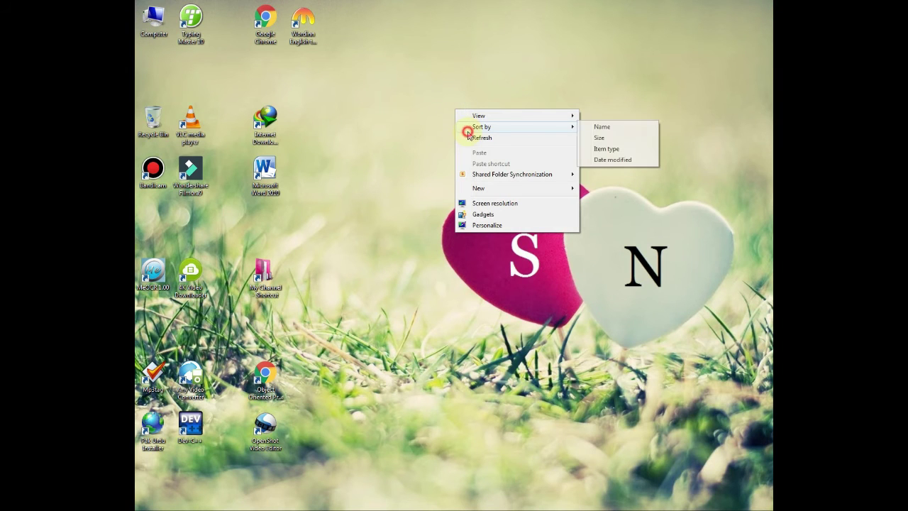
pyautogui.click(466, 137)
pyautogui.rightClick(468, 139)
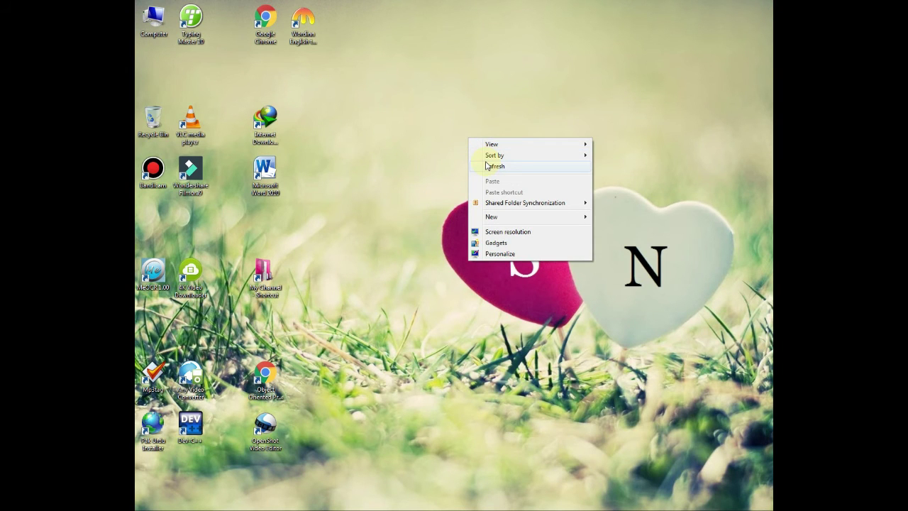